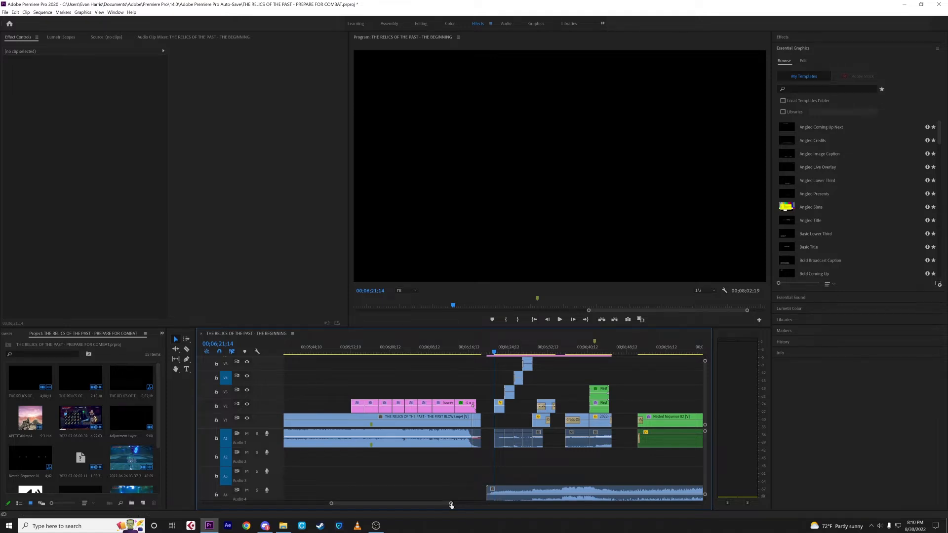
Zoom in on the battle intro around 00;06;41;18 and open the nested sequence stacked on V3.
{"action": "left_click_drag", "start_coordinate": [451, 503], "coordinate": [410, 505]}
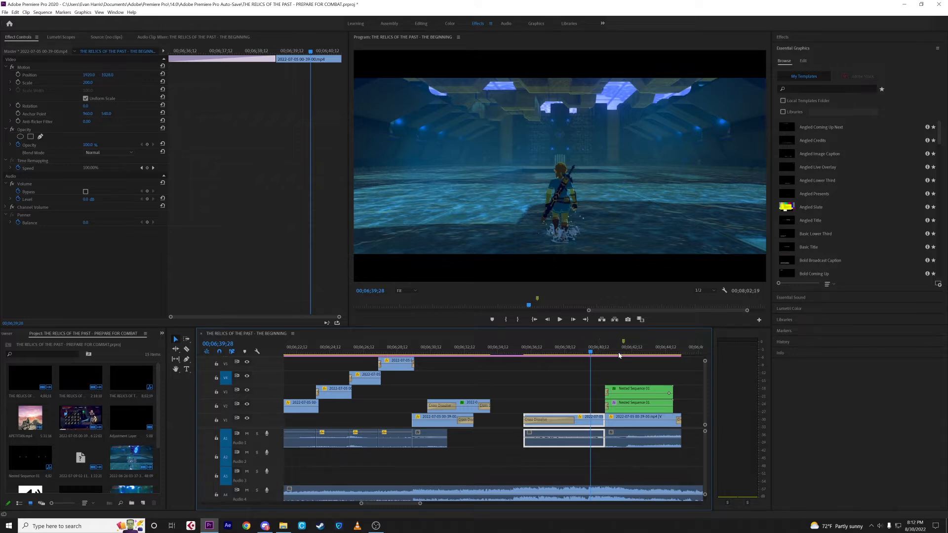
{"action": "left_click", "coordinate": [619, 354]}
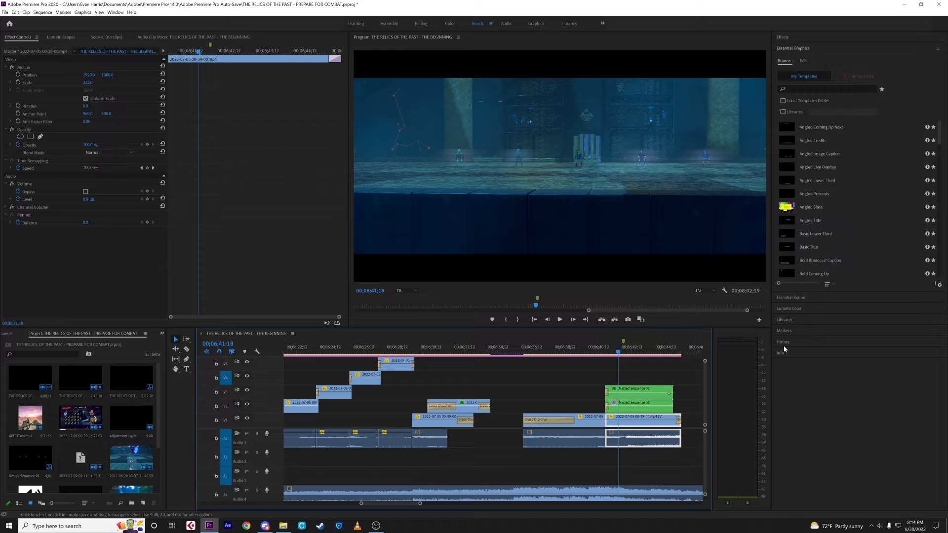
{"action": "double_click", "coordinate": [641, 392]}
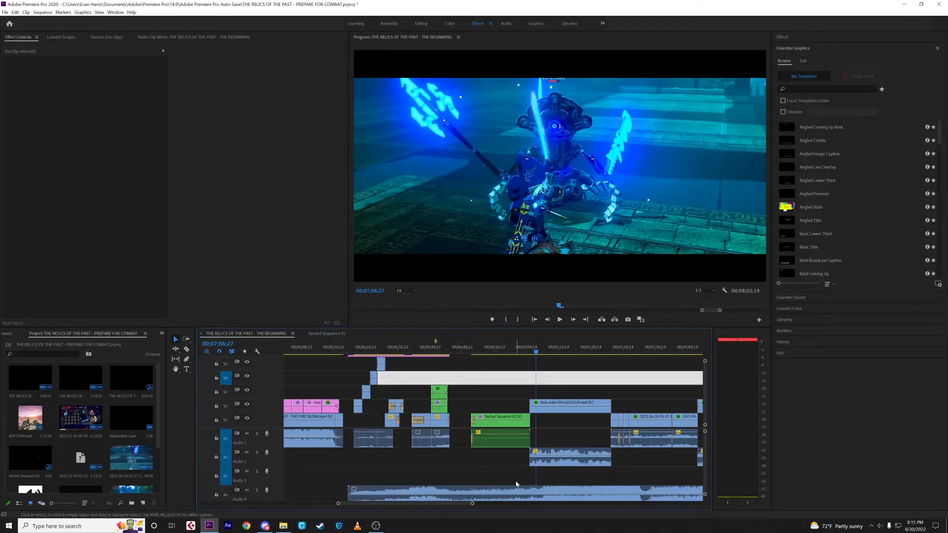
Select the empty A1 and V1 gaps beneath the V2 clip that follows Nested Sequence 02, and place the playhead near that clip's start.
{"action": "left_click", "coordinate": [555, 434]}
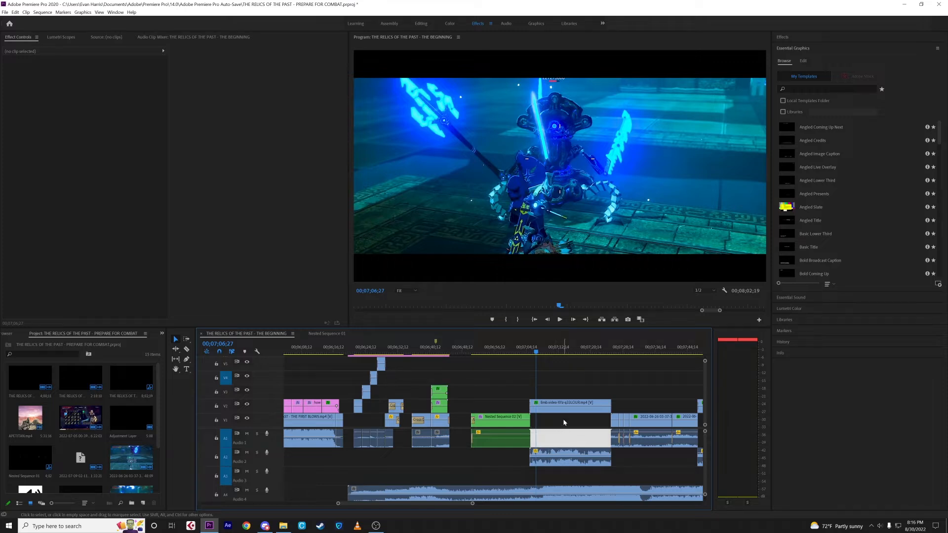
{"action": "left_click", "coordinate": [564, 422]}
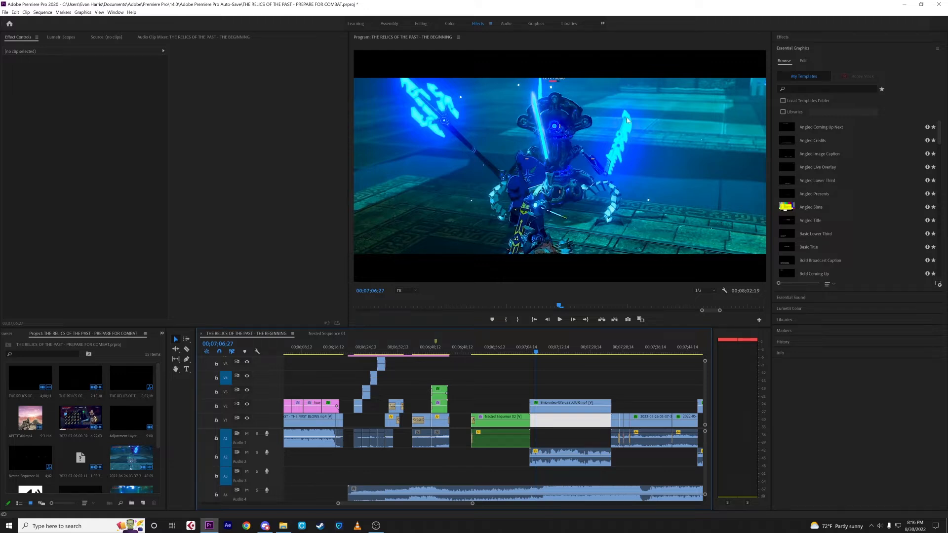
{"action": "left_click", "coordinate": [533, 352]}
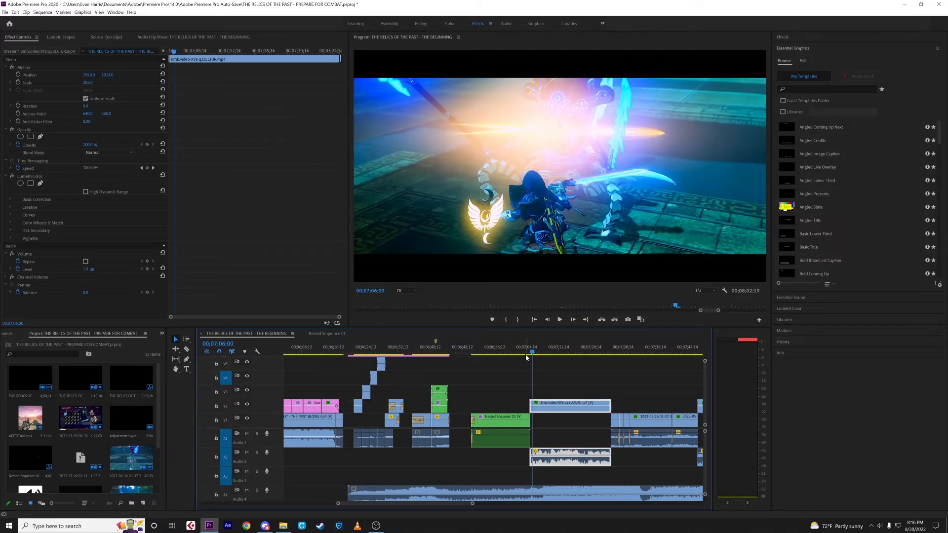
Play the cut from Nested Sequence 02 into the V2 clip, and the cut at that clip's end.
{"action": "left_click", "coordinate": [525, 352]}
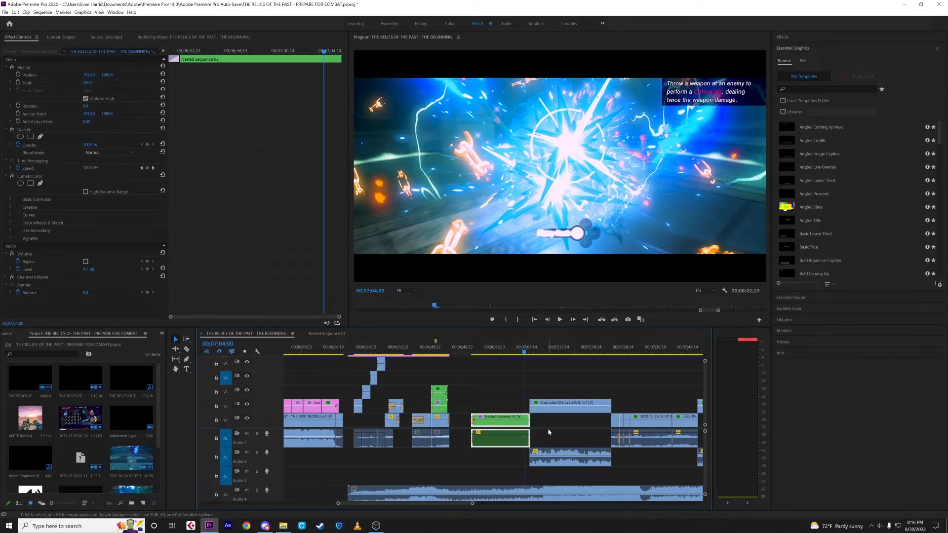
{"action": "key", "text": "space"}
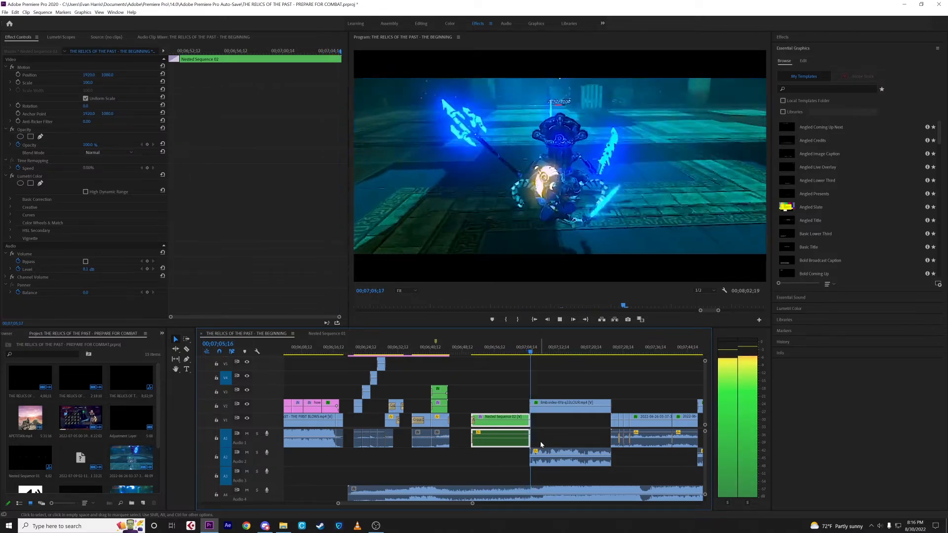
{"action": "left_click", "coordinate": [611, 347]}
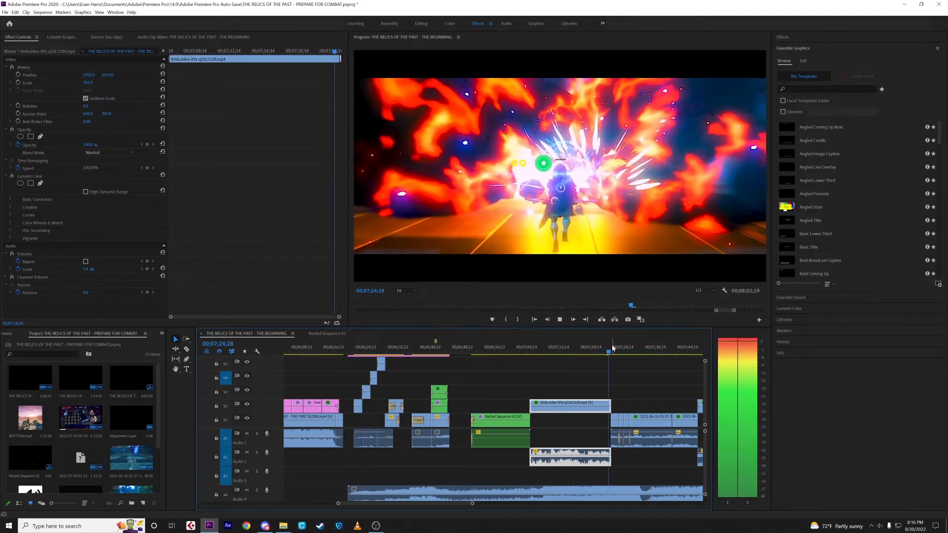
{"action": "key", "text": "space"}
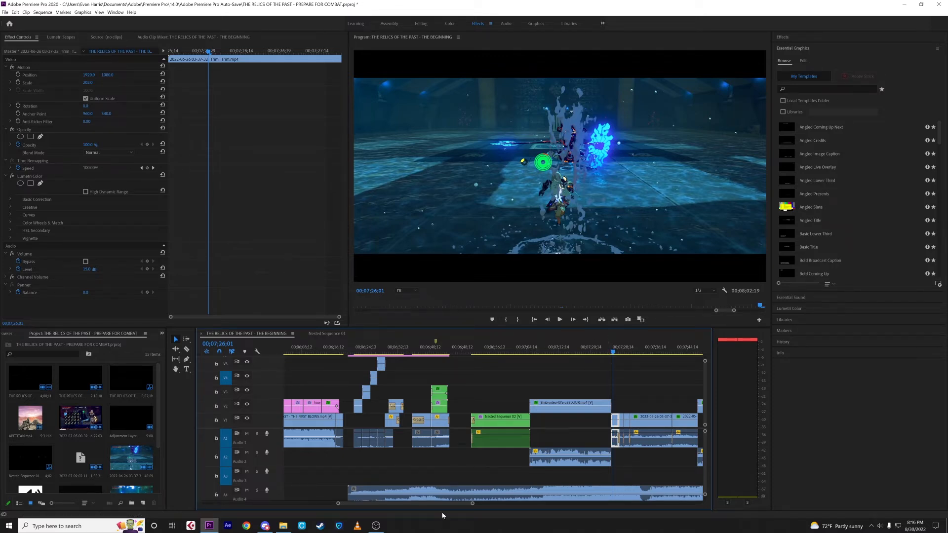
Play the cut from the last V1 gameplay clip into the following V2 clip, starting at 00;07;46;02, and clear the clip selection.
{"action": "left_click_drag", "start_coordinate": [448, 503], "coordinate": [464, 502]}
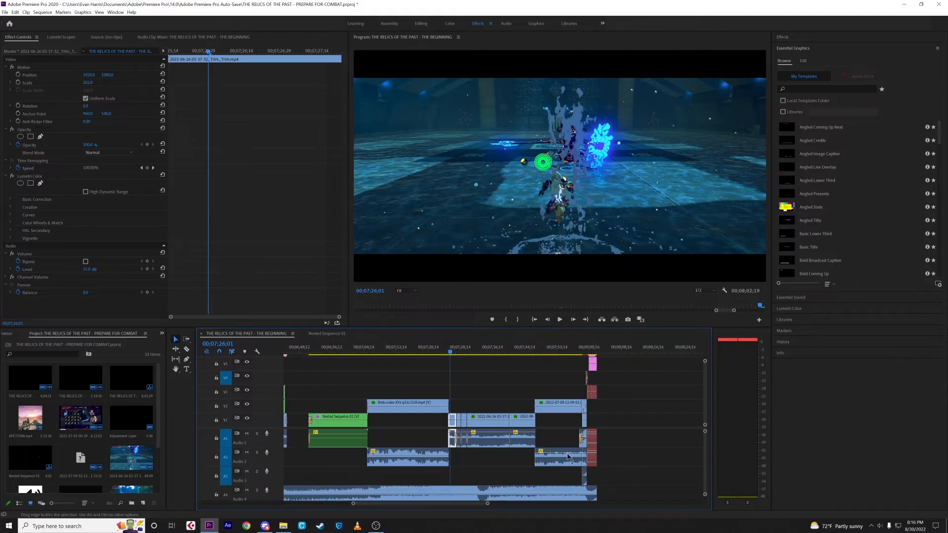
{"action": "left_click", "coordinate": [532, 356]}
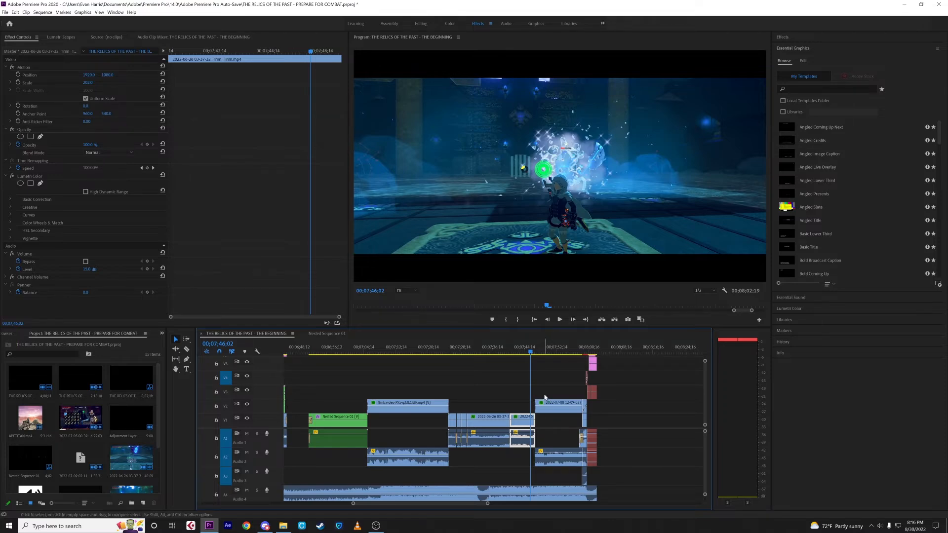
{"action": "key", "text": "space"}
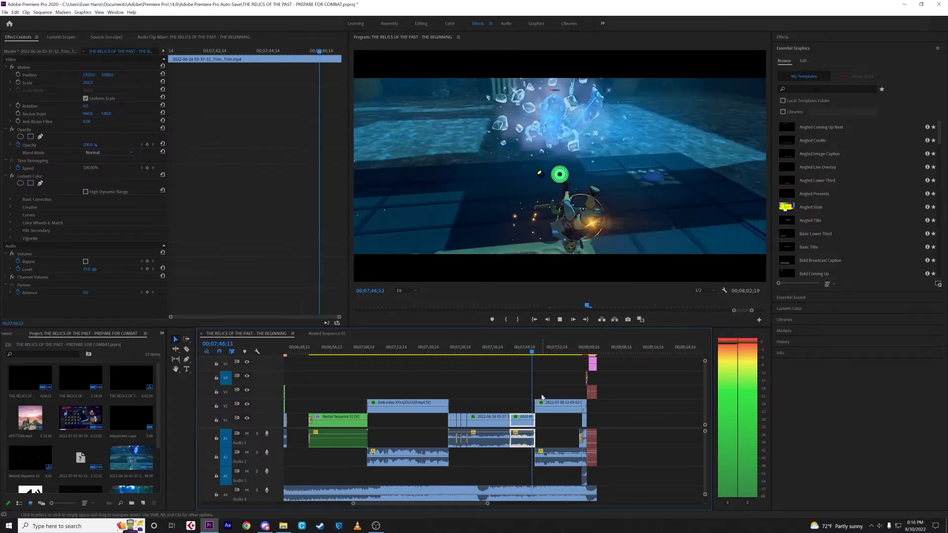
{"action": "left_click", "coordinate": [647, 382]}
{"action": "key", "text": "="}
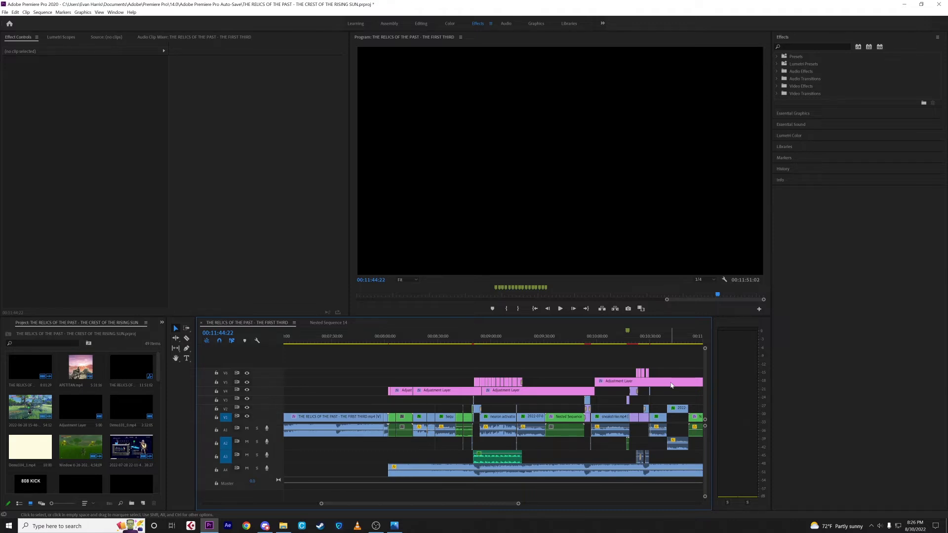
Zoom in on the start of Nested Sequence 01 at 00;08;02;01 and play the section from there.
{"action": "left_click", "coordinate": [393, 340]}
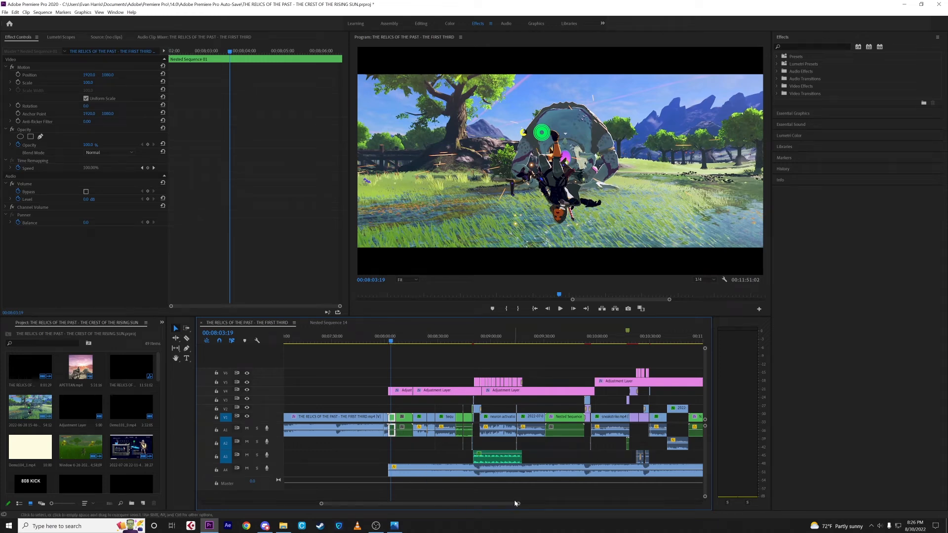
{"action": "key", "text": "Up"}
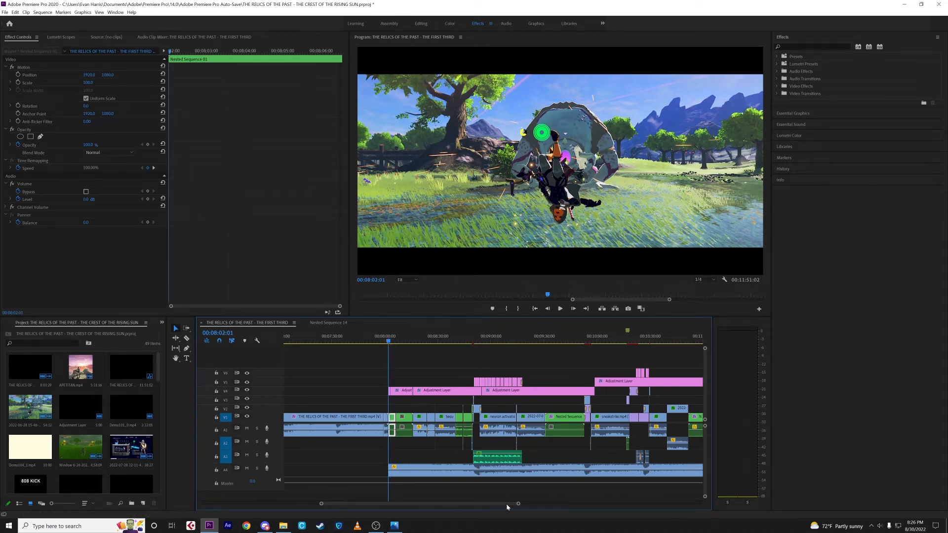
{"action": "key", "text": "="}
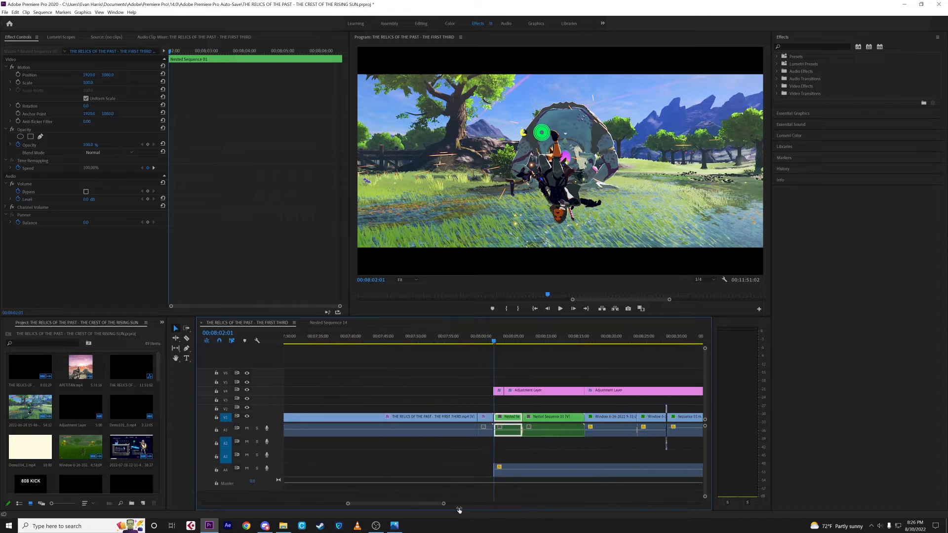
{"action": "key", "text": "="}
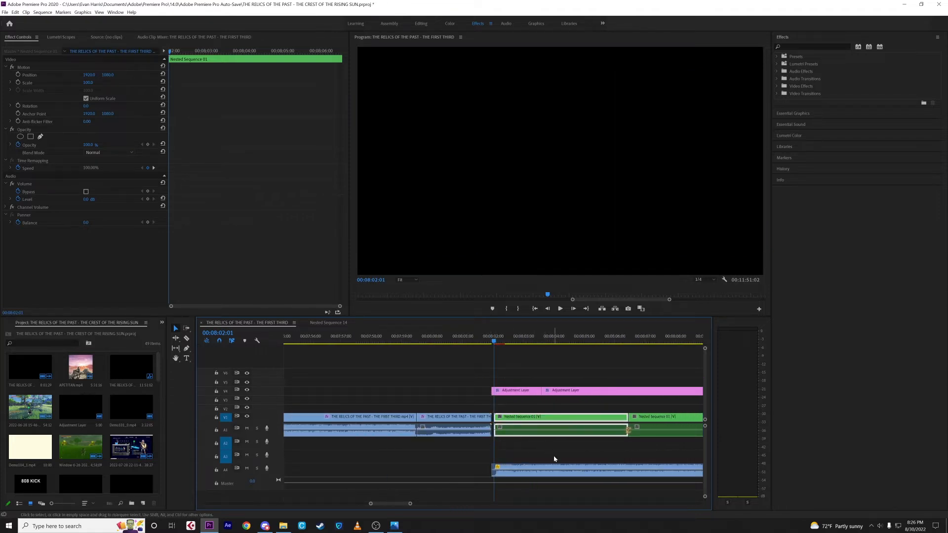
{"action": "key", "text": "space"}
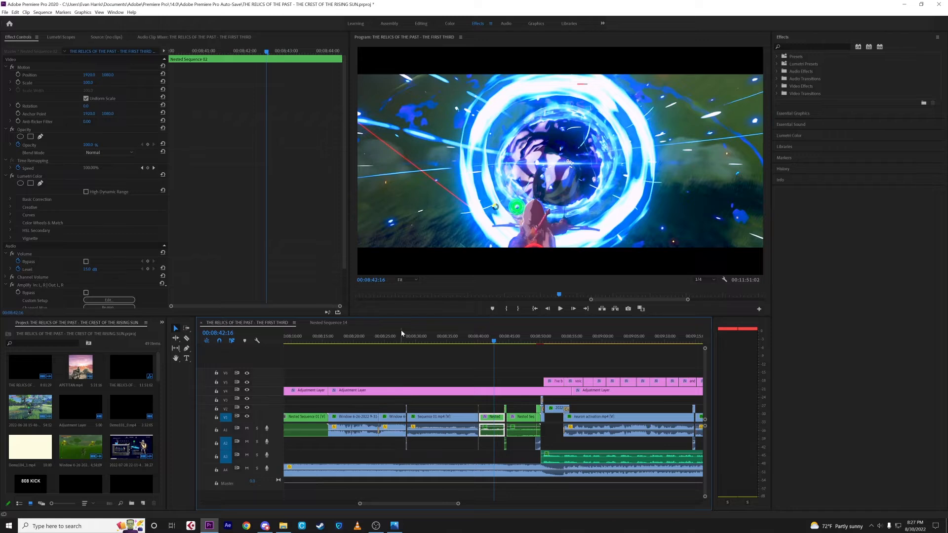
Play the cut into Sequence 03.mp4 near 00;08;28;28, and select the V2 clip under the first subtitles at 00;08;51;08.
{"action": "left_click", "coordinate": [401, 334]}
{"action": "key", "text": "space"}
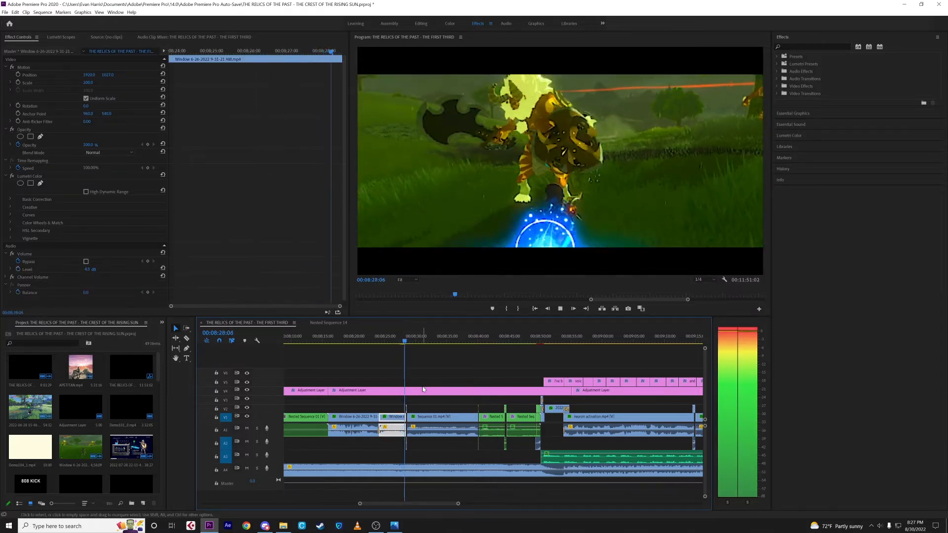
{"action": "key", "text": "space"}
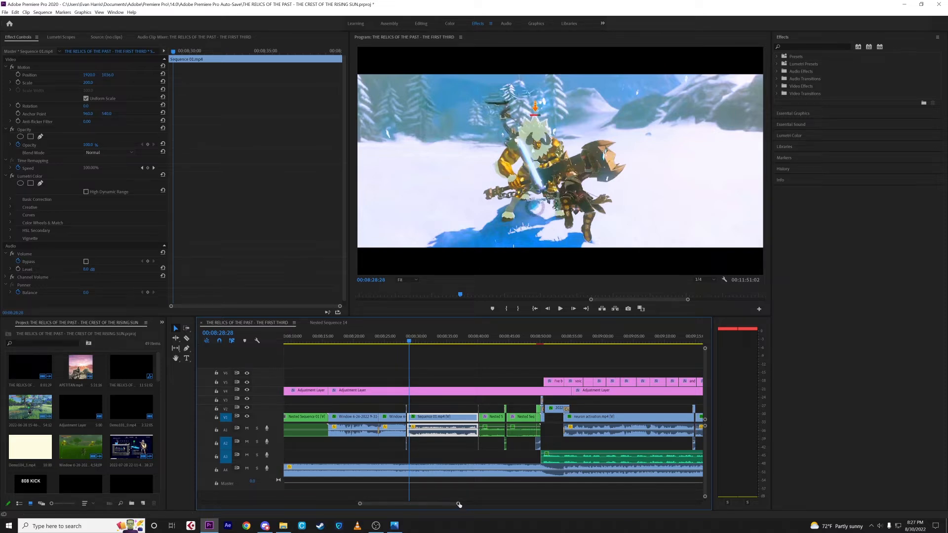
{"action": "left_click_drag", "start_coordinate": [459, 504], "coordinate": [410, 508]}
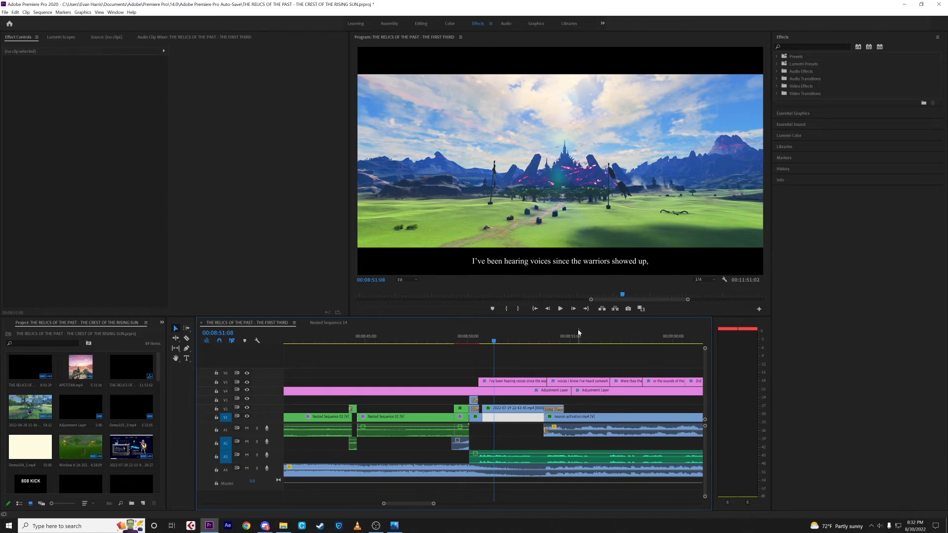
{"action": "left_click", "coordinate": [504, 408]}
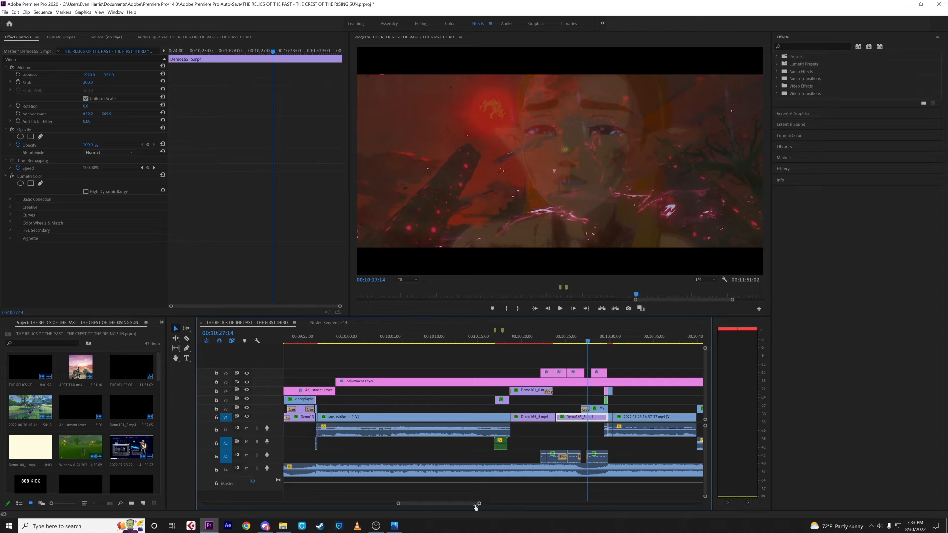
Inspect the overlaid My Great Game - Gaming clip at 00;10;27;14 by toggling the V1 track's visibility and restoring it.
{"action": "left_click_drag", "start_coordinate": [478, 504], "coordinate": [461, 508]}
{"action": "left_click", "coordinate": [514, 409]}
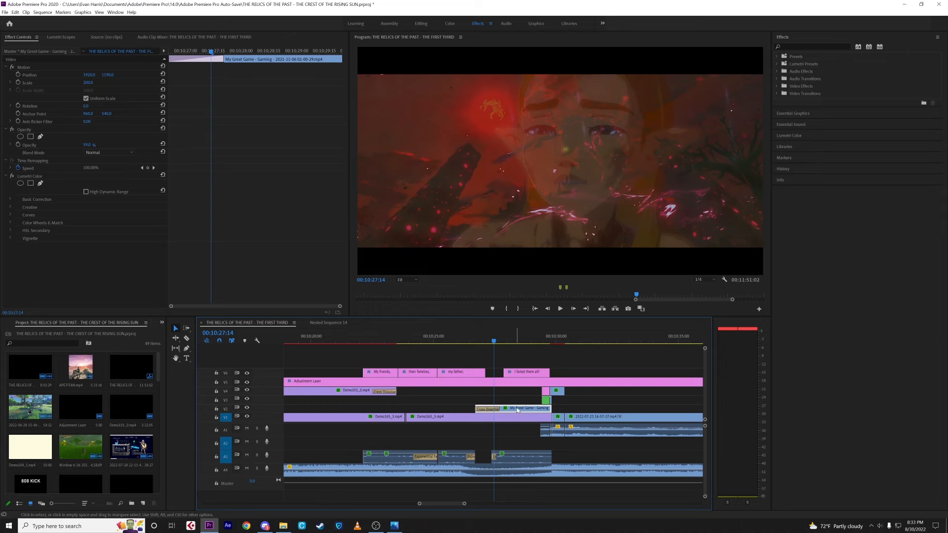
{"action": "left_click", "coordinate": [247, 416]}
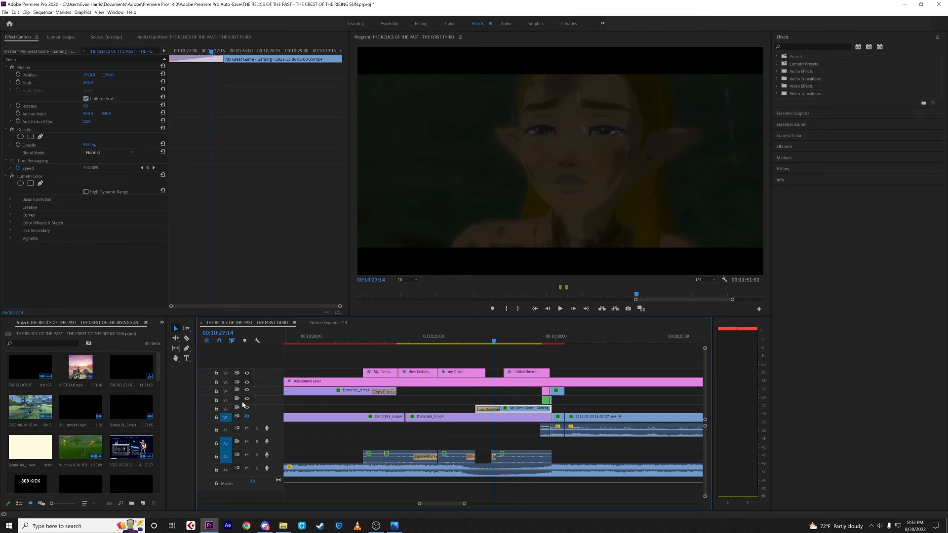
{"action": "left_click", "coordinate": [247, 416]}
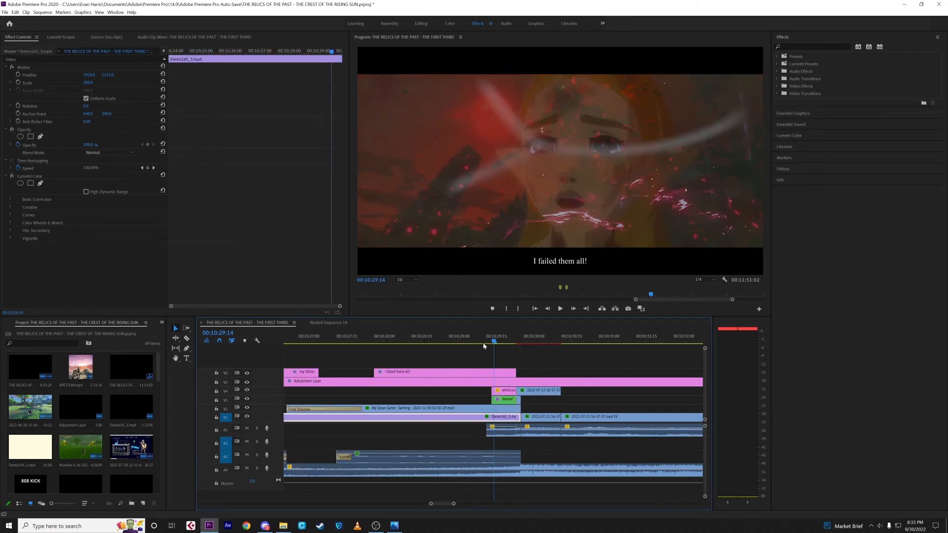
Open Nested Sequence 14 from V3, scrub through it and inspect the Crop effect's Mask (1) outline, and return to the main sequence.
{"action": "double_click", "coordinate": [506, 399]}
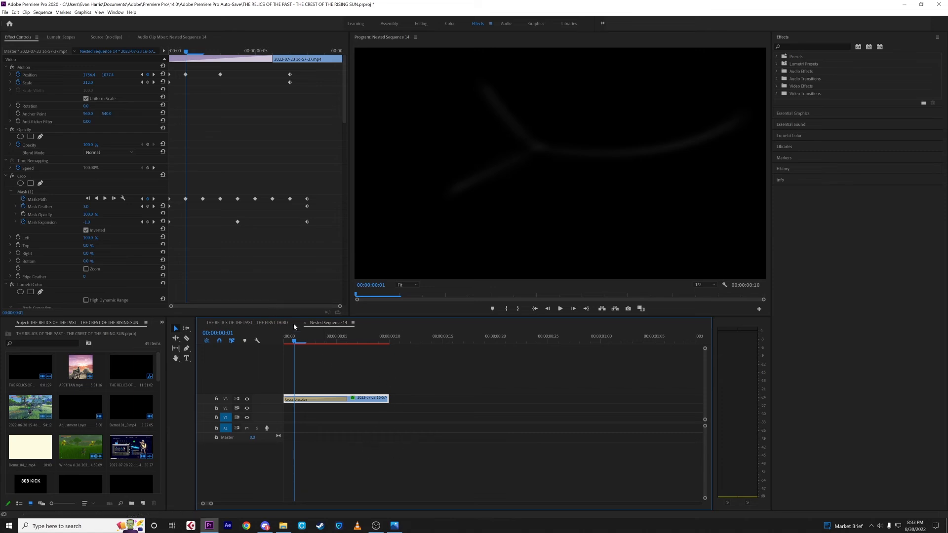
{"action": "left_click_drag", "start_coordinate": [307, 342], "coordinate": [376, 340]}
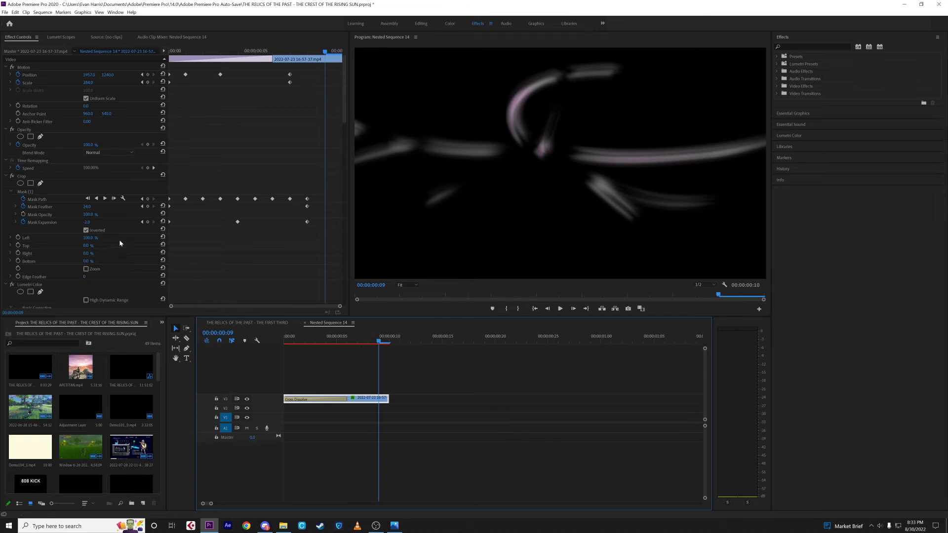
{"action": "left_click", "coordinate": [63, 191]}
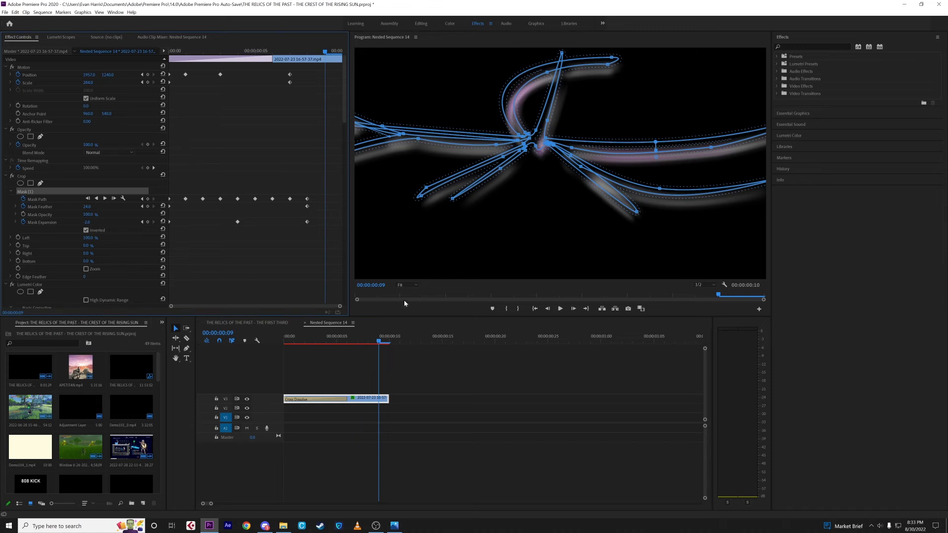
{"action": "left_click", "coordinate": [270, 325]}
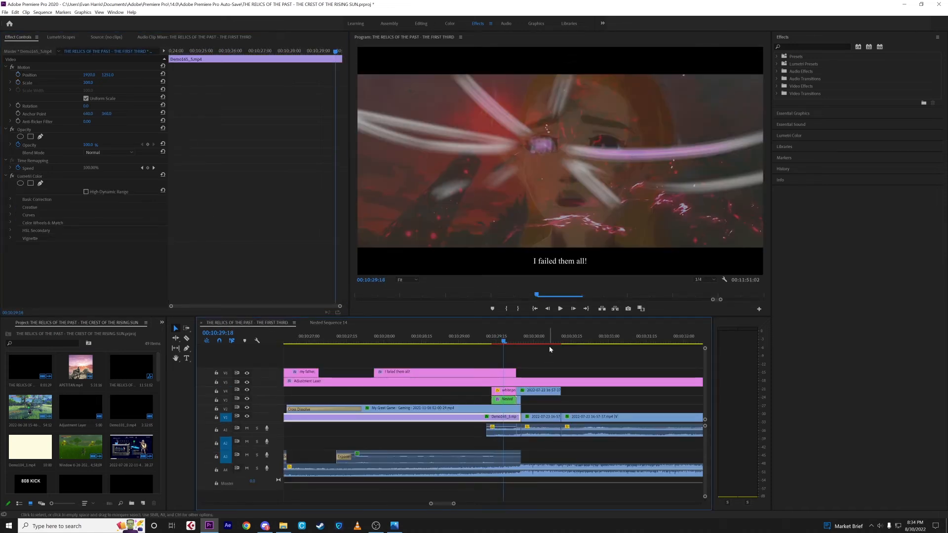
{"action": "left_click", "coordinate": [537, 334]}
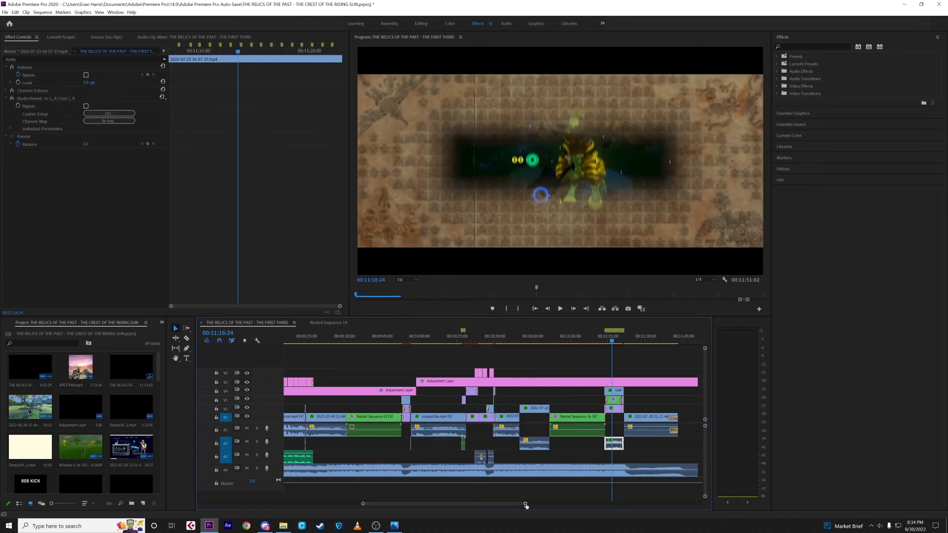
Inspect the Crop effect on Nested Sequence 17 at 00;11;16;24 and open that nested sequence.
{"action": "left_click_drag", "start_coordinate": [526, 504], "coordinate": [477, 499]}
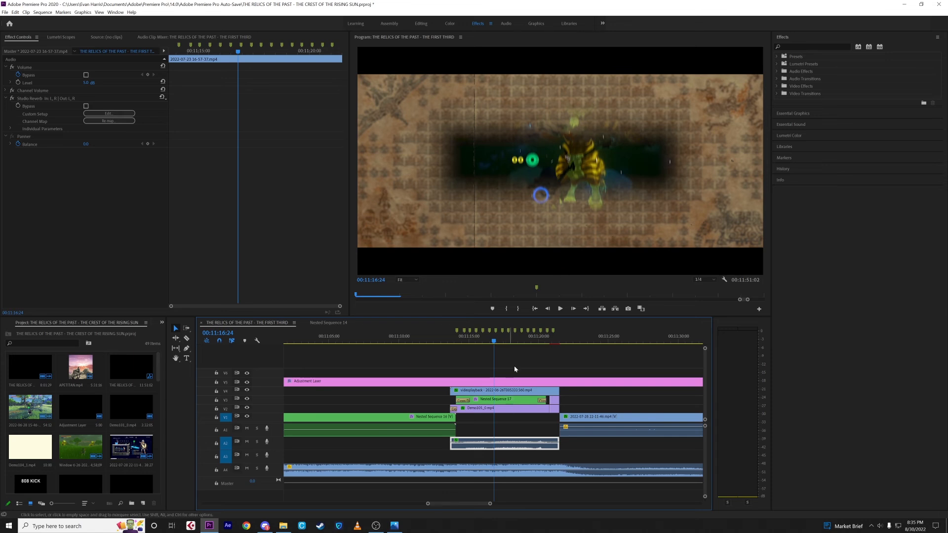
{"action": "left_click", "coordinate": [495, 401]}
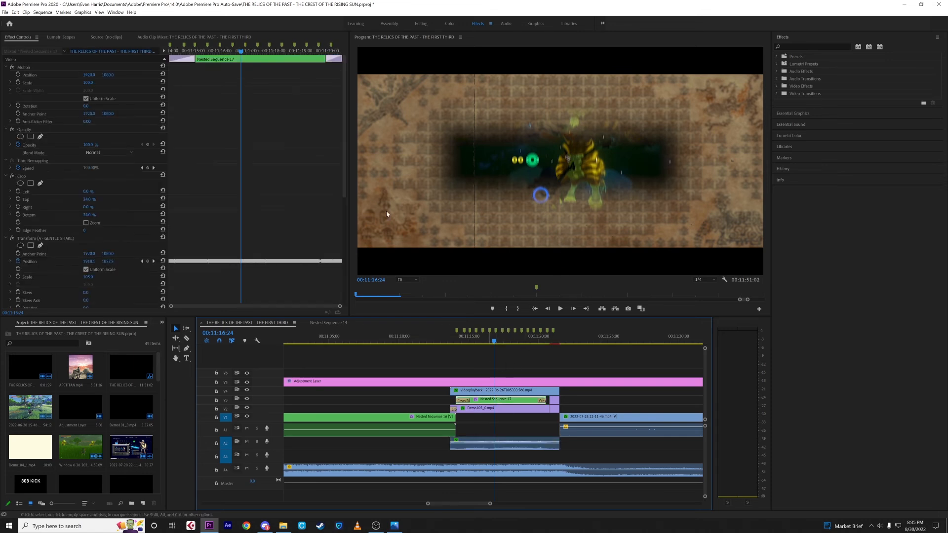
{"action": "left_click", "coordinate": [55, 175]}
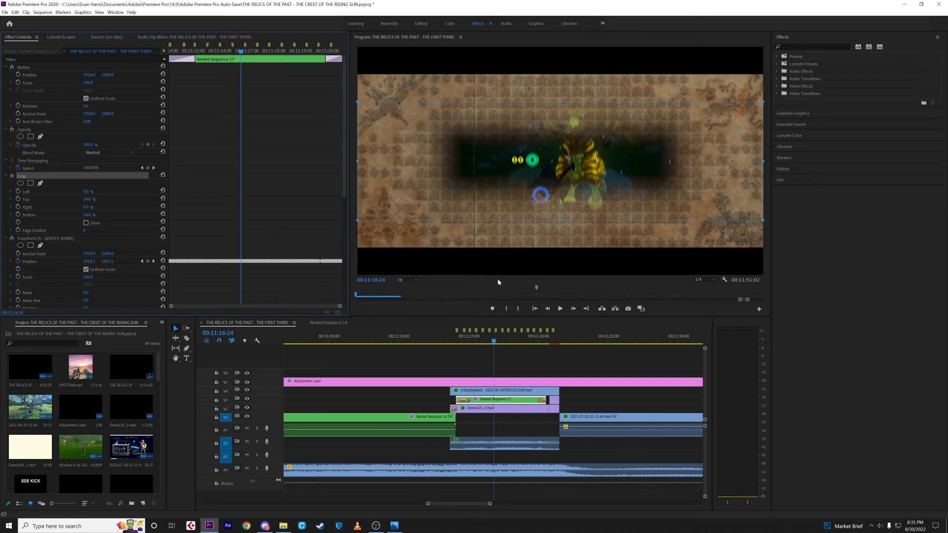
{"action": "double_click", "coordinate": [501, 400]}
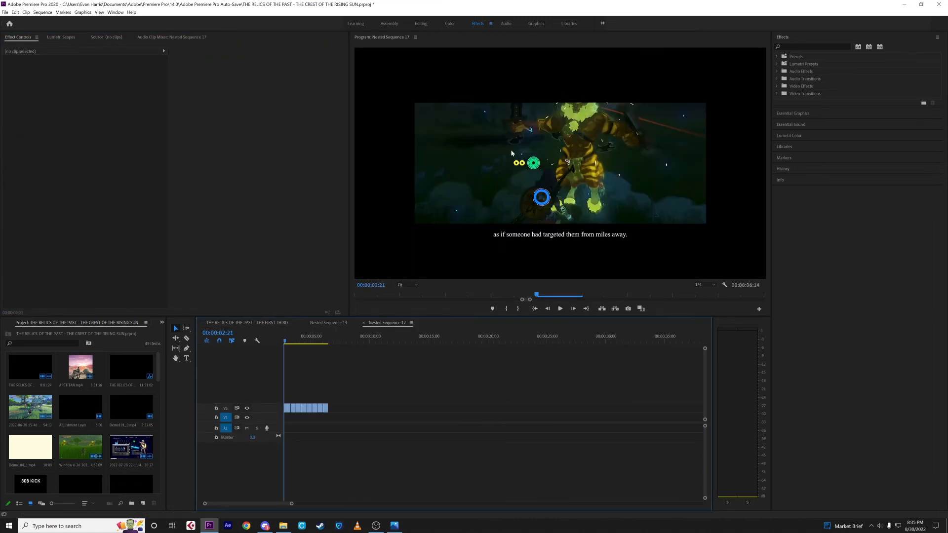
Return to the main sequence from the nested ones and inspect the Lumetri Color settings of the Demo105_0.mp4 clip under Nested Sequence 17.
{"action": "left_click", "coordinate": [329, 323]}
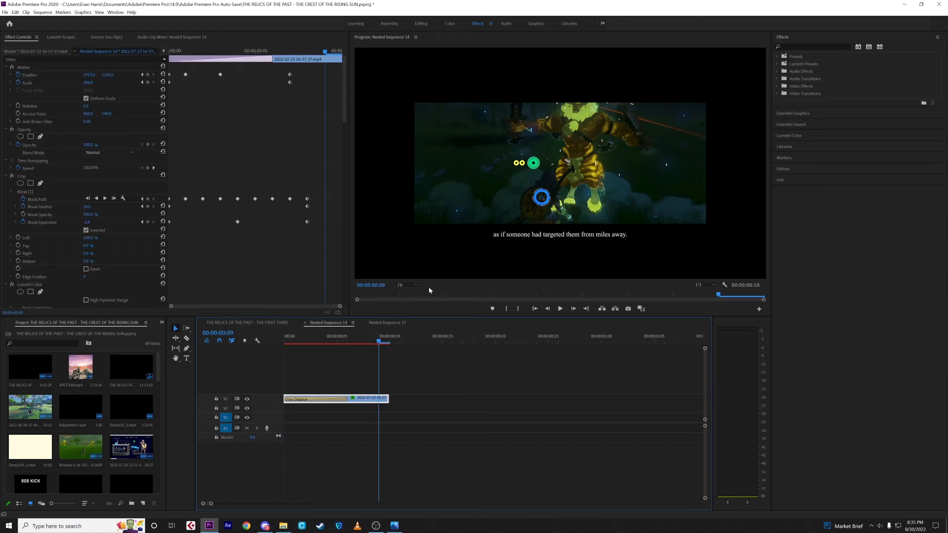
{"action": "left_click", "coordinate": [256, 322]}
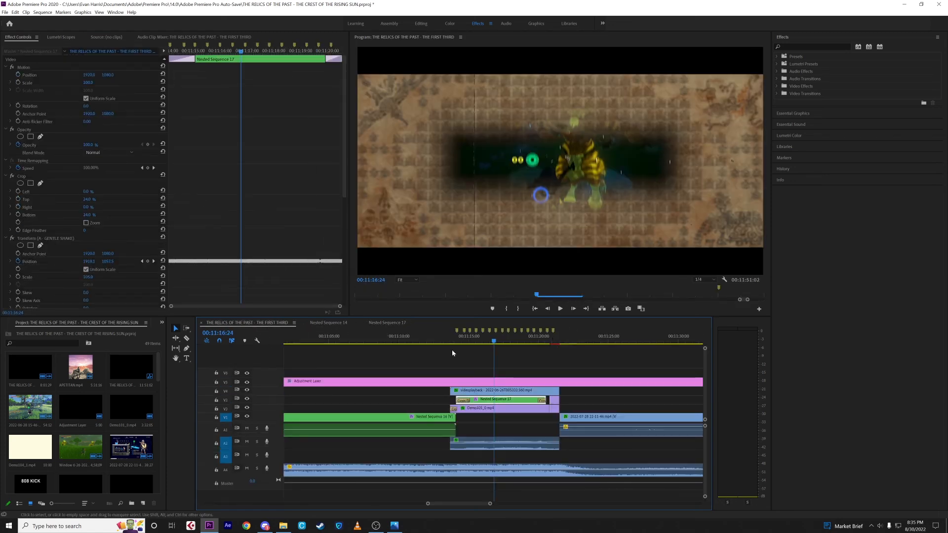
{"action": "left_click", "coordinate": [505, 409]}
{"action": "key", "text": "alt+shift+4"}
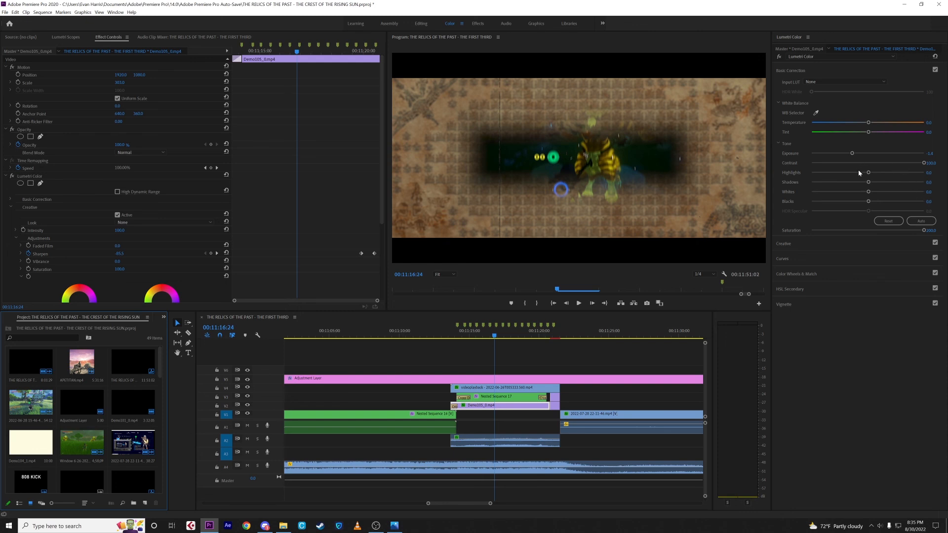
{"action": "left_click", "coordinate": [554, 335]}
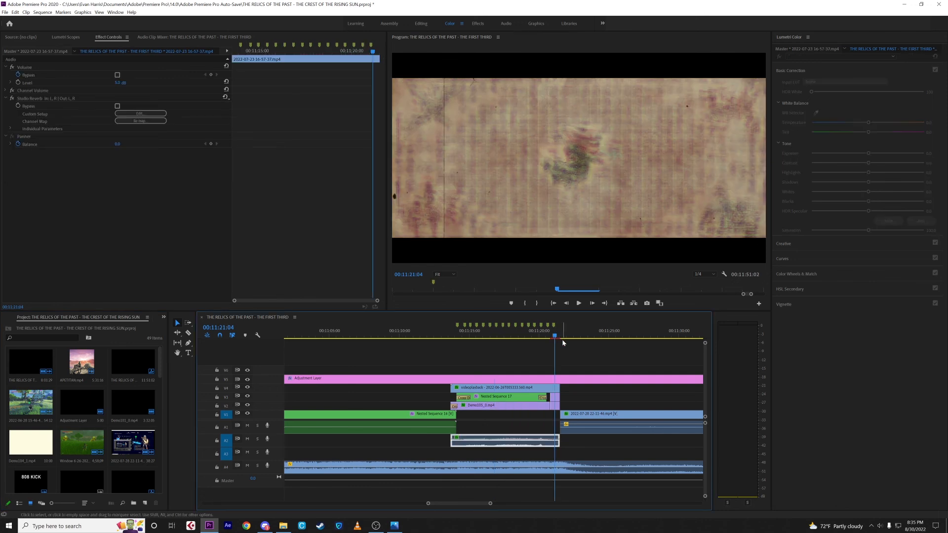
{"action": "left_click", "coordinate": [571, 333]}
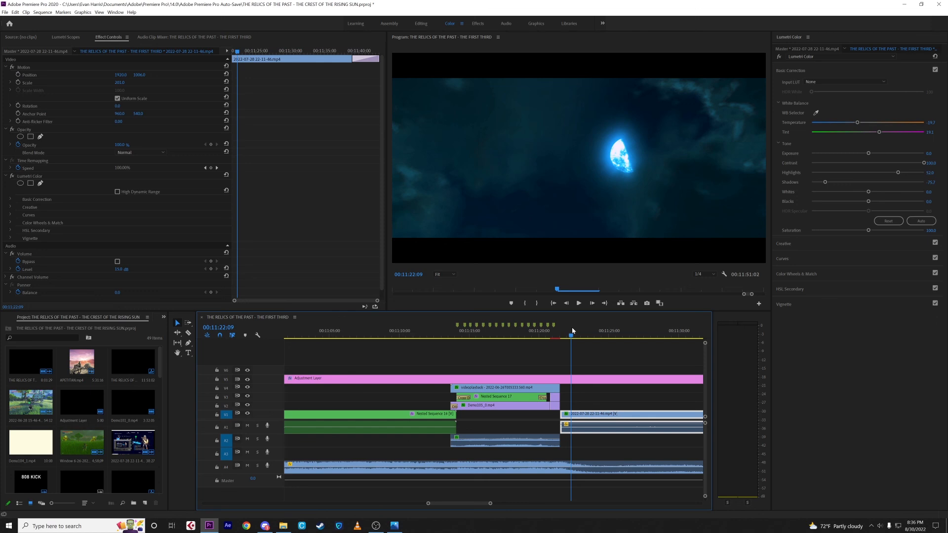
{"action": "left_click", "coordinate": [584, 419]}
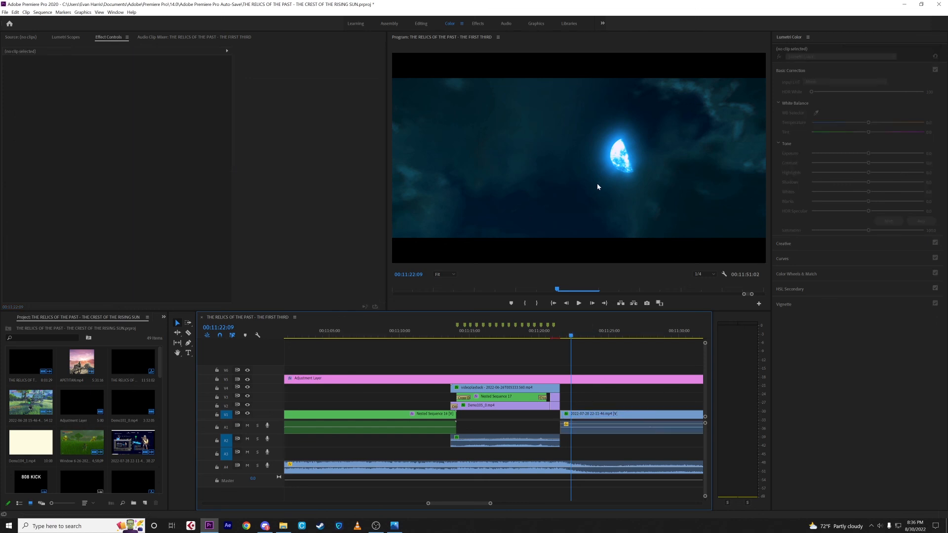
{"action": "left_click", "coordinate": [607, 430]}
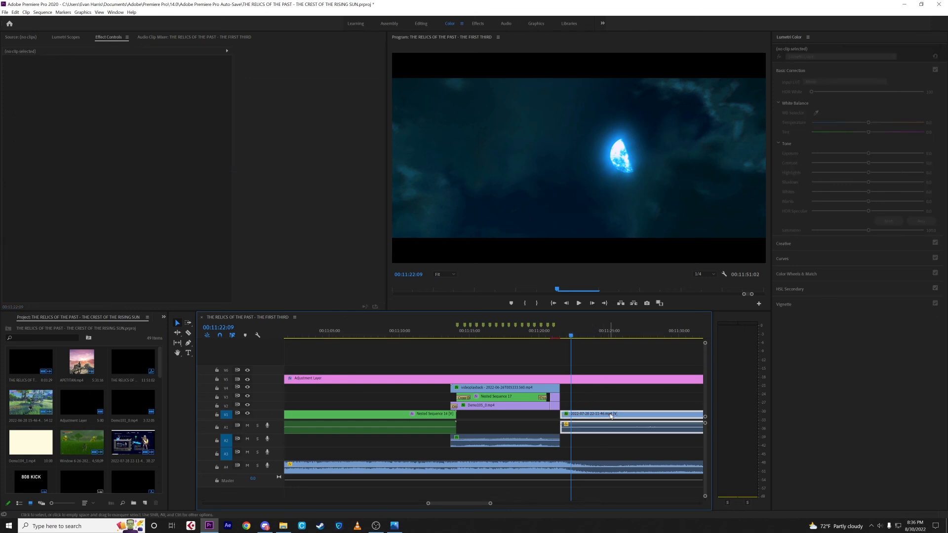